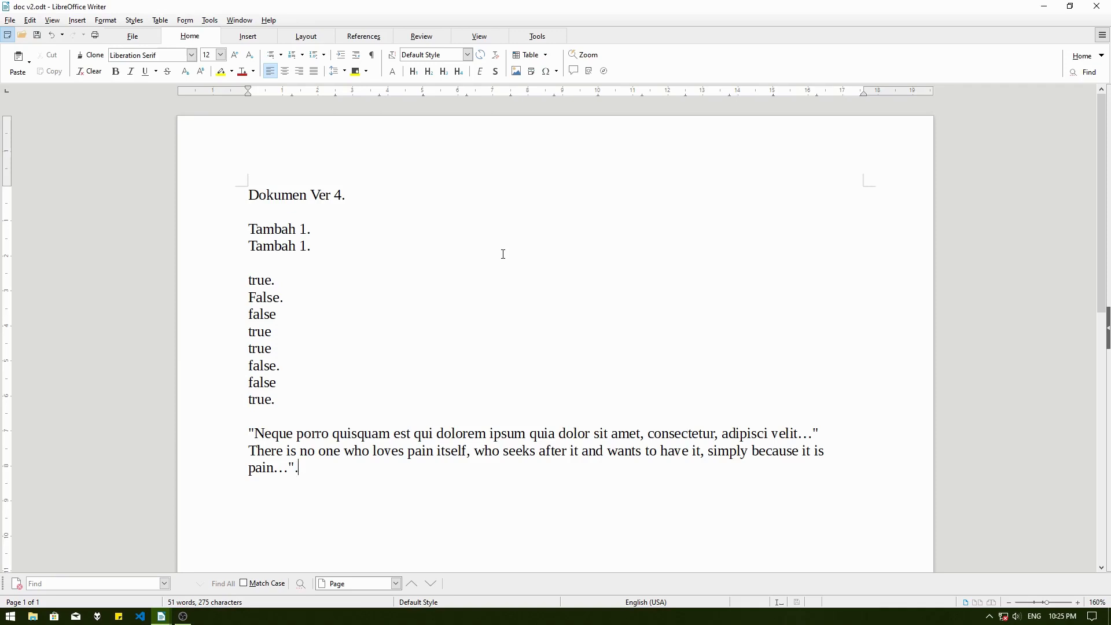
Arrange doc v2.odt and doc v1.odt side by side to view both versions, leaving doc v2.odt active
left_click(441, 38)
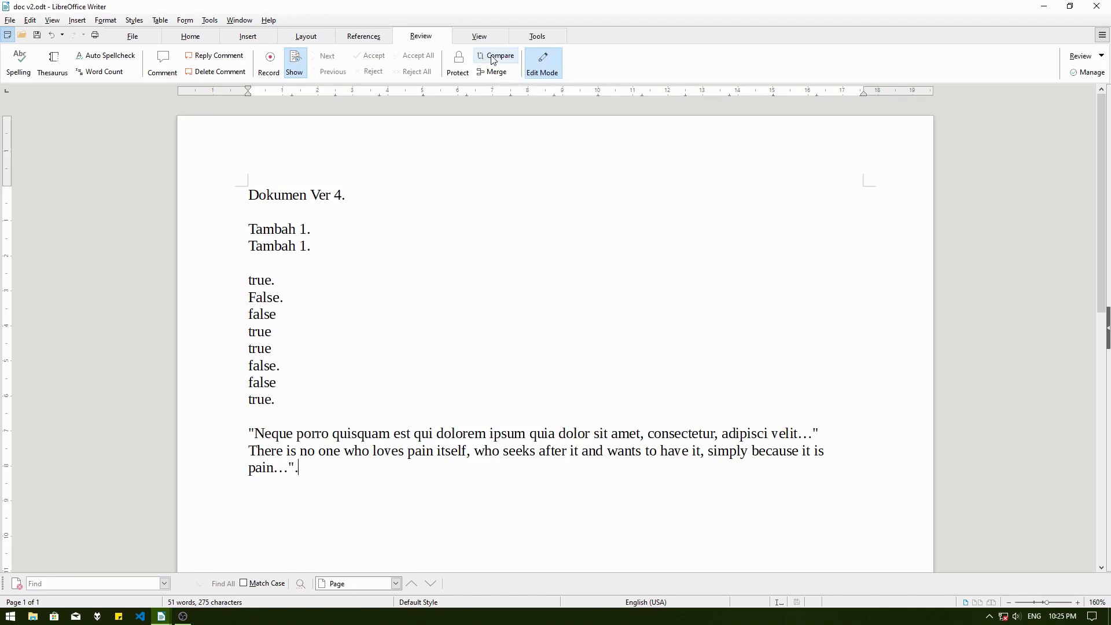
left_click_drag(514, 7, 1, 12)
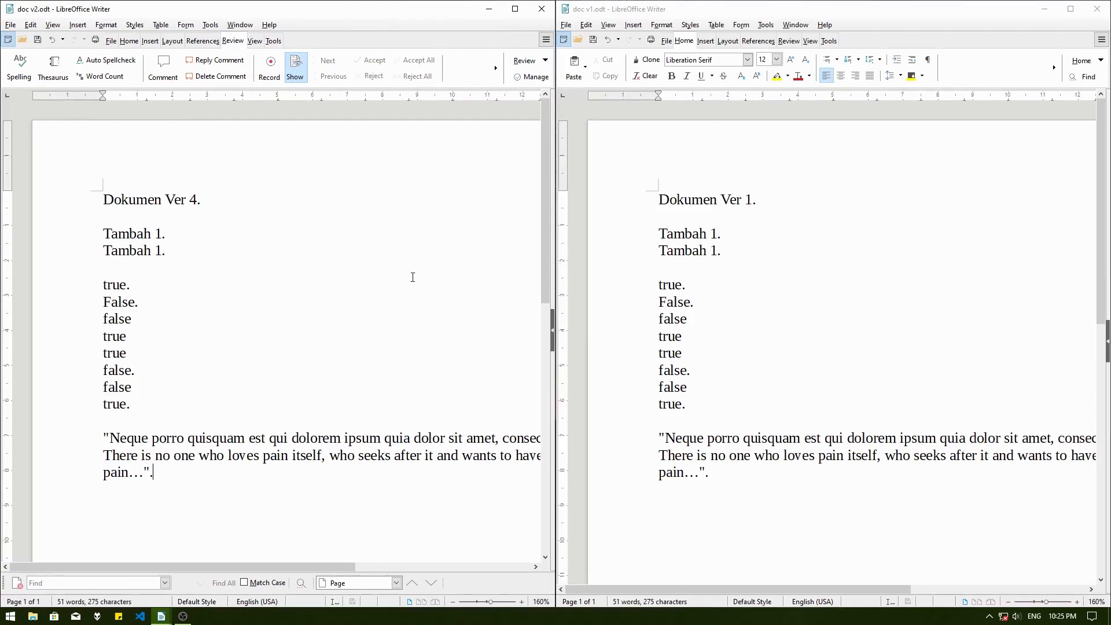
left_click(645, 168)
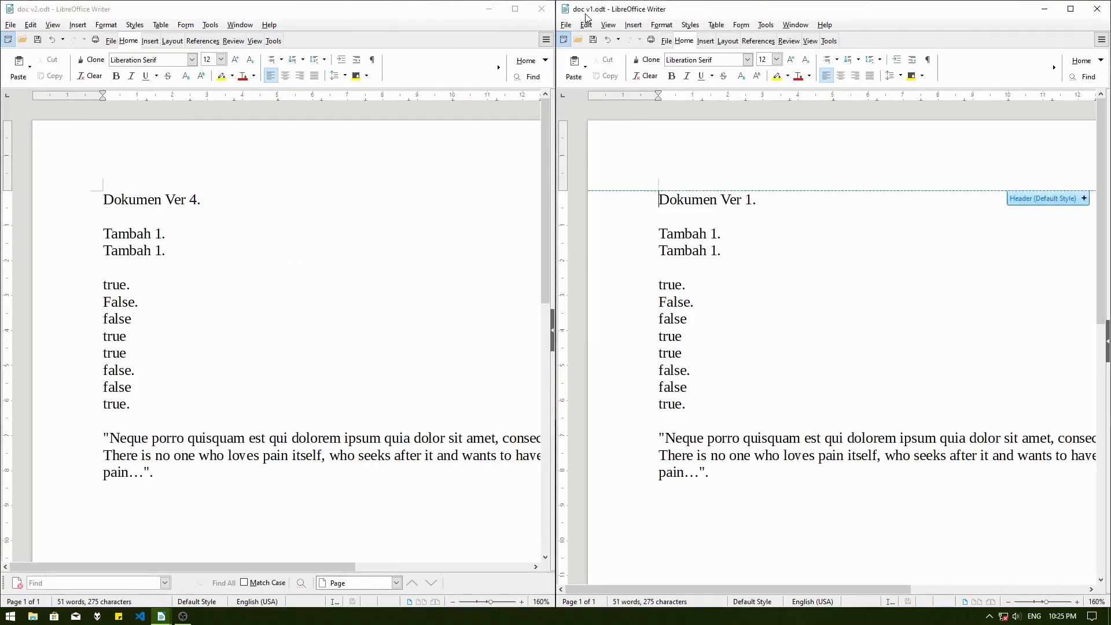
left_click(270, 199)
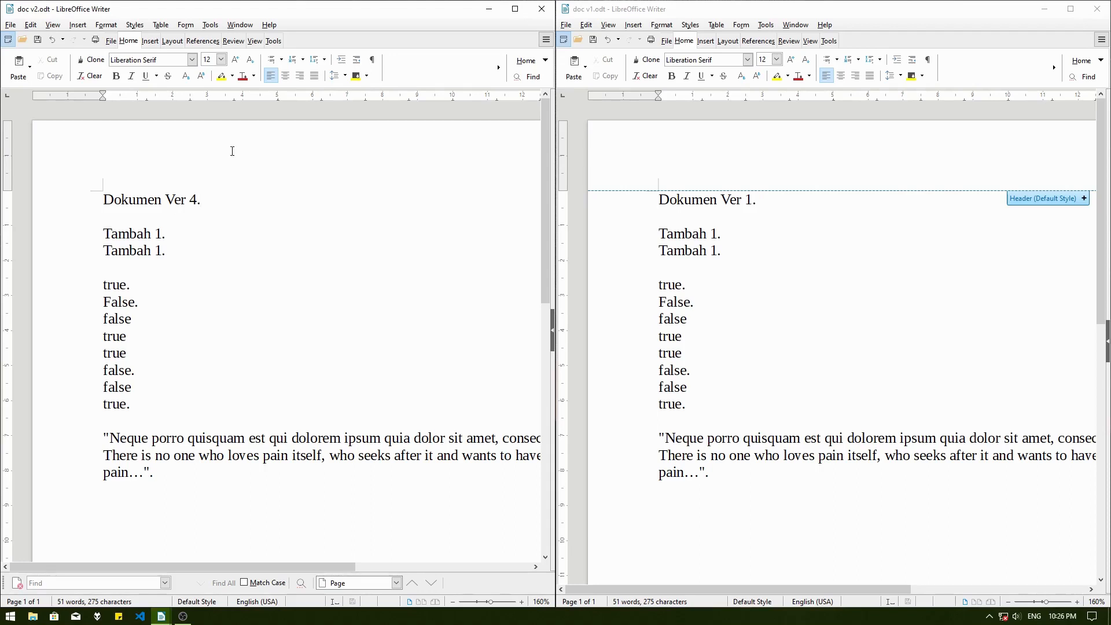
Compare doc v2.odt with doc v1.odt from the Documents\Doc folder
left_click(233, 40)
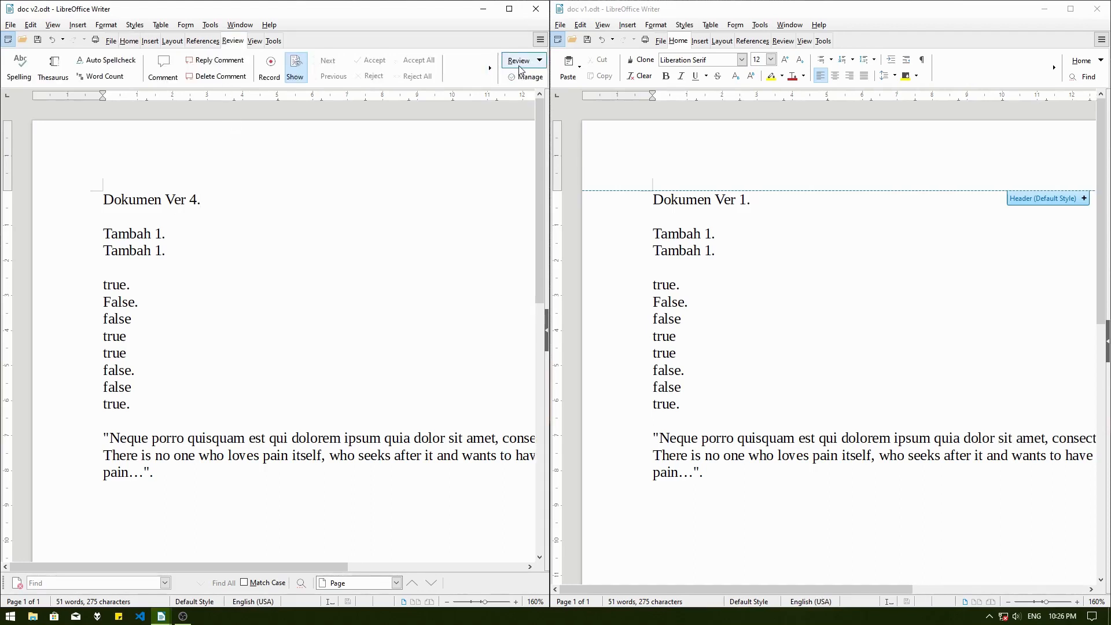
left_click(520, 66)
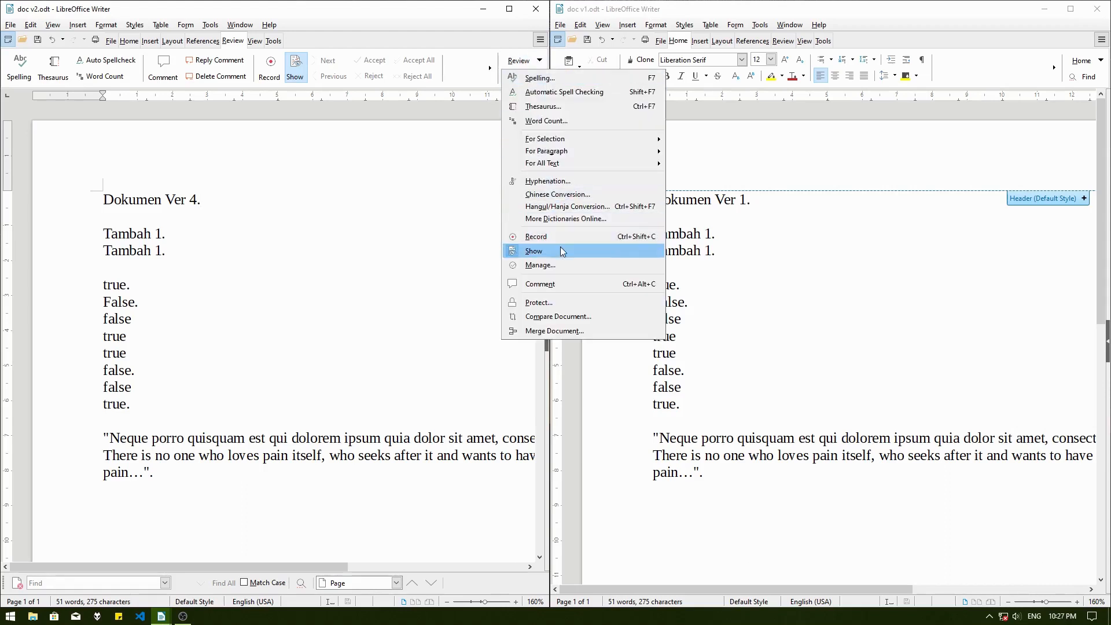
left_click(561, 321)
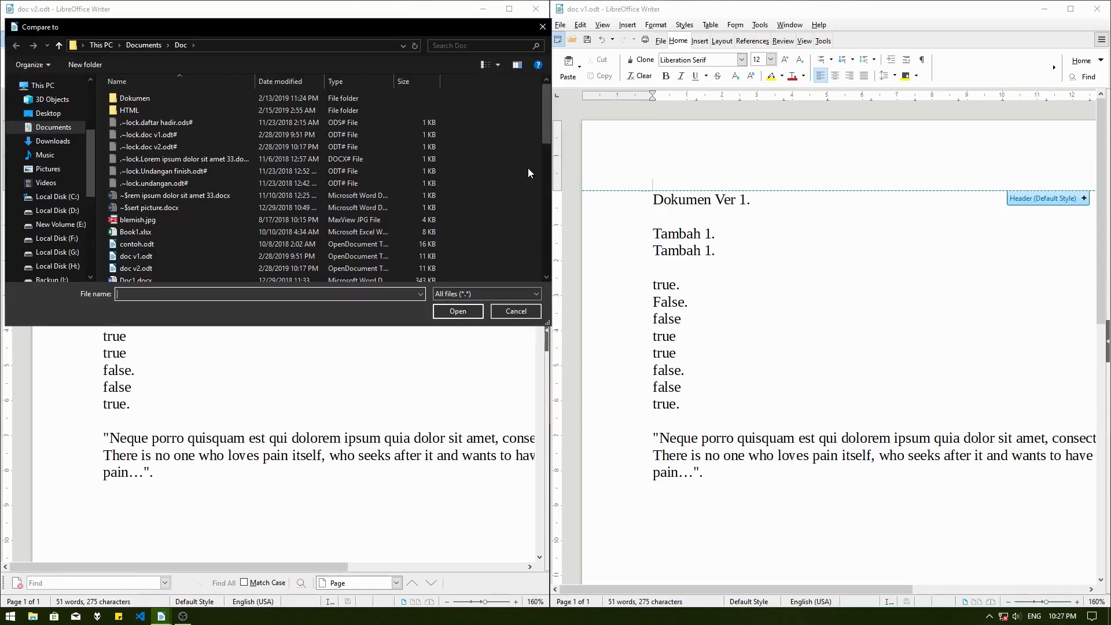
scroll(244, 230, "down", 3)
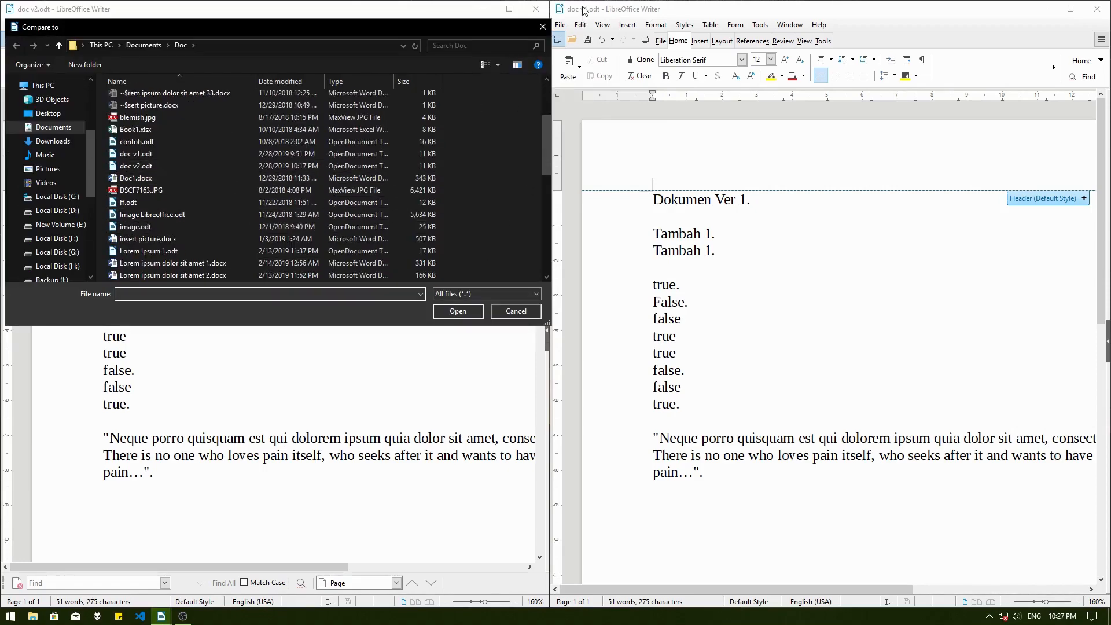
double_click(235, 154)
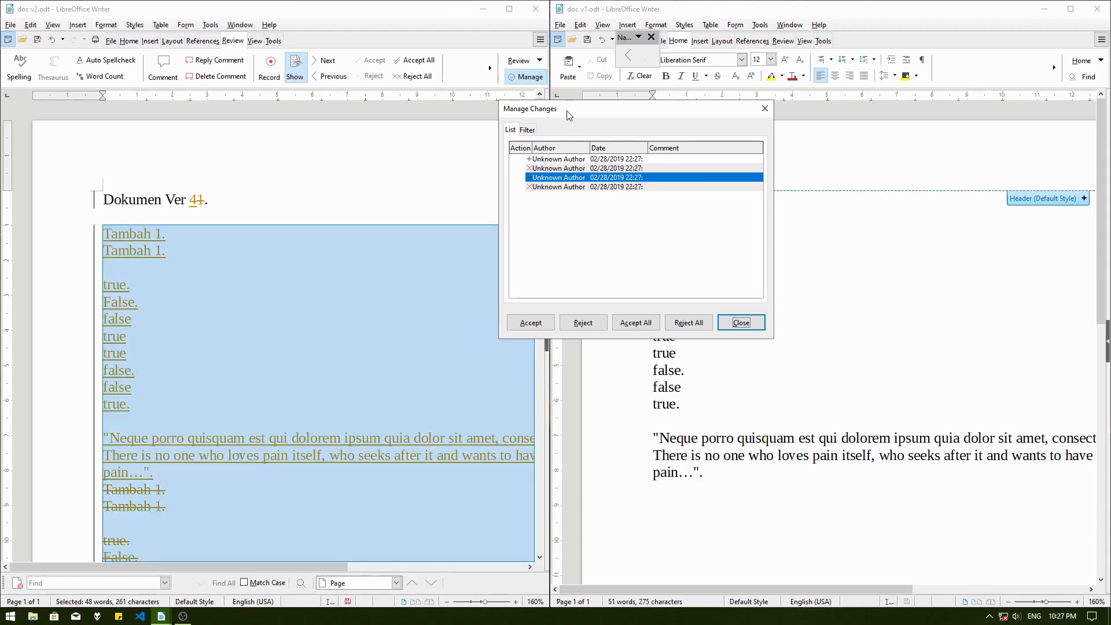
Examine the insertion and deletion in the heading's version number through the change list, and move the list clear of the heading
left_click(528, 161)
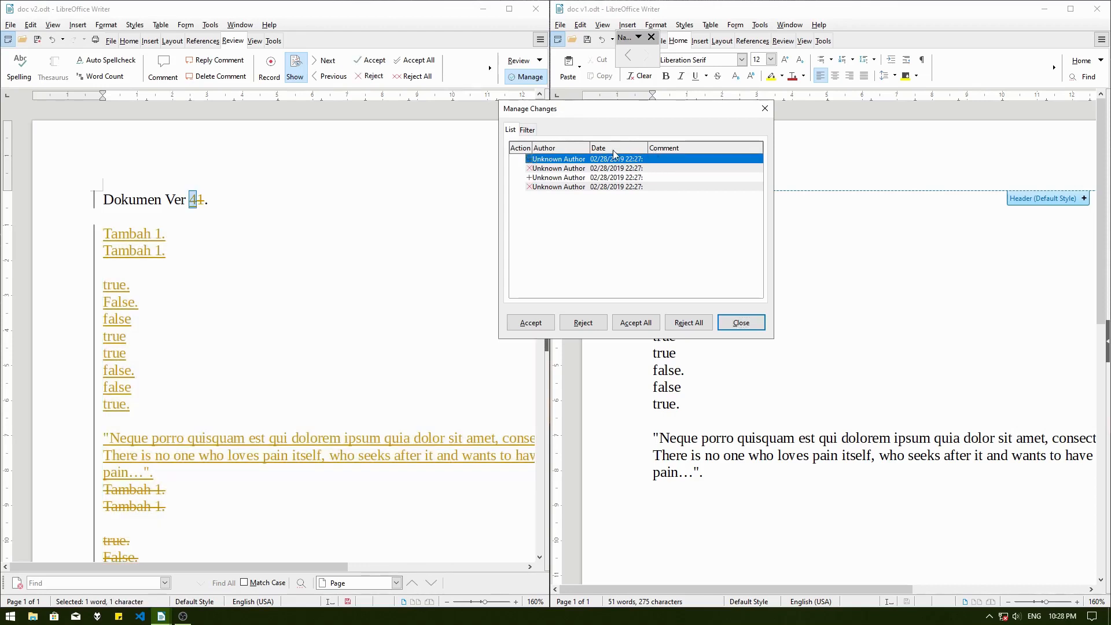
left_click(551, 169)
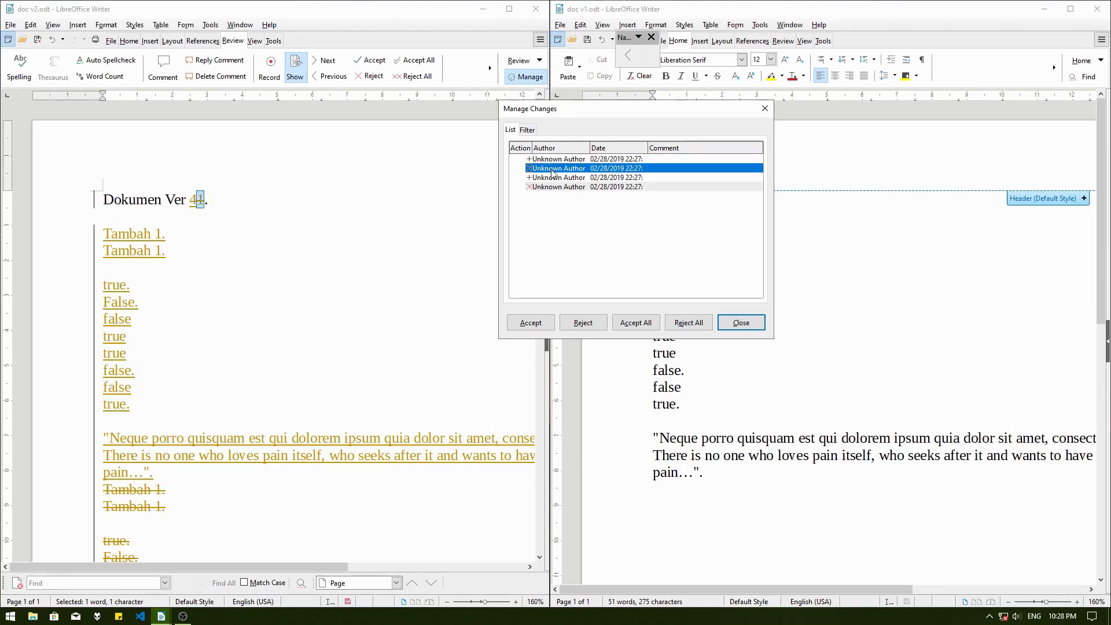
left_click(550, 160)
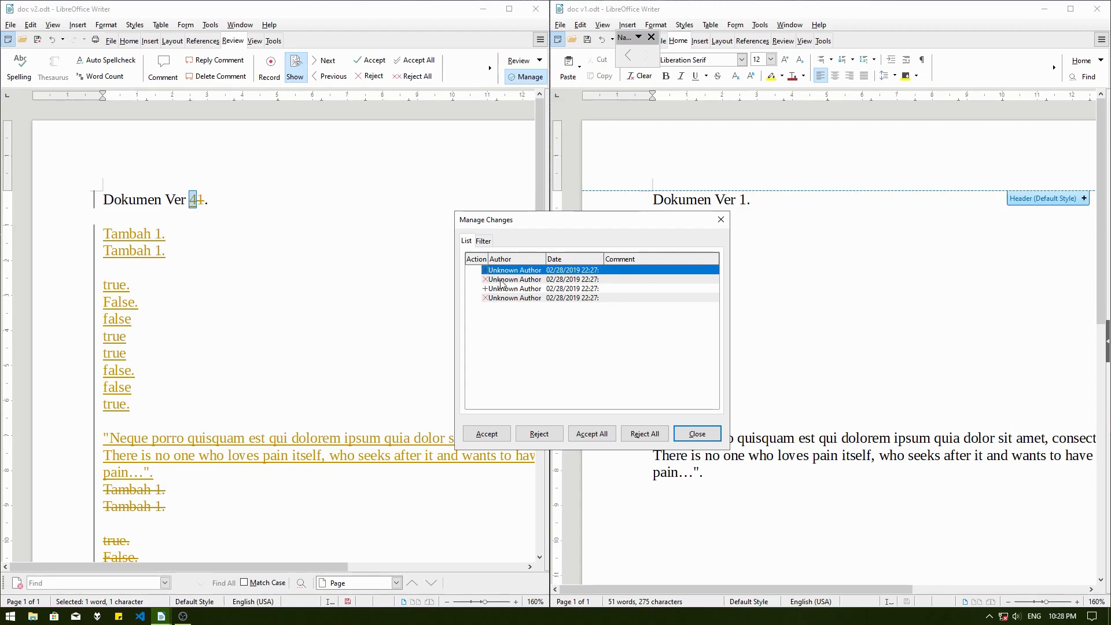
left_click(501, 280)
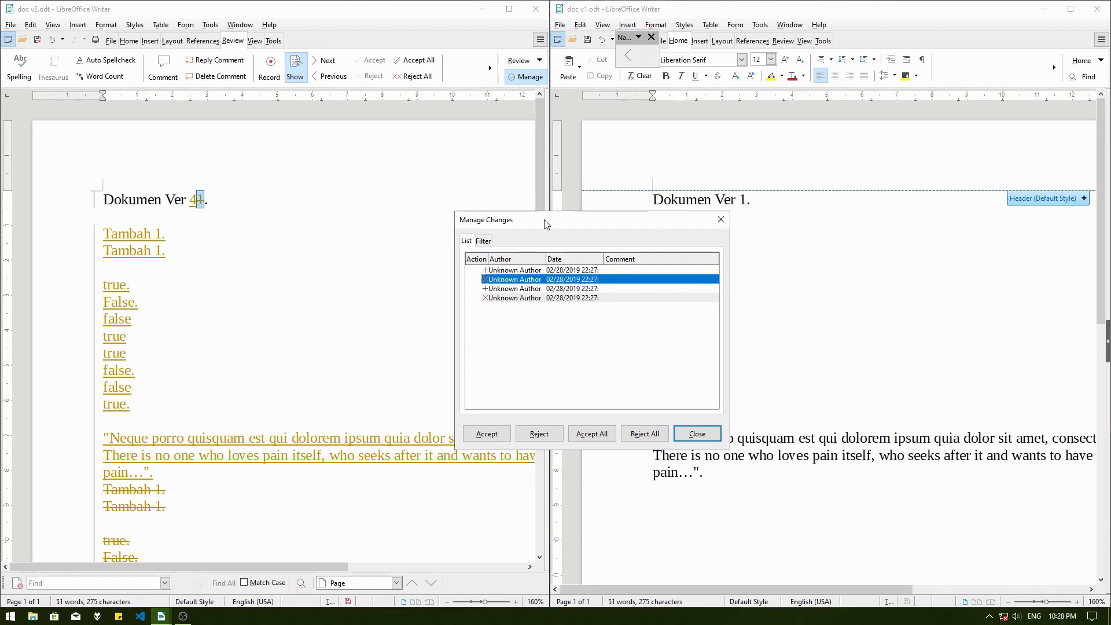
left_click_drag(549, 223, 458, 336)
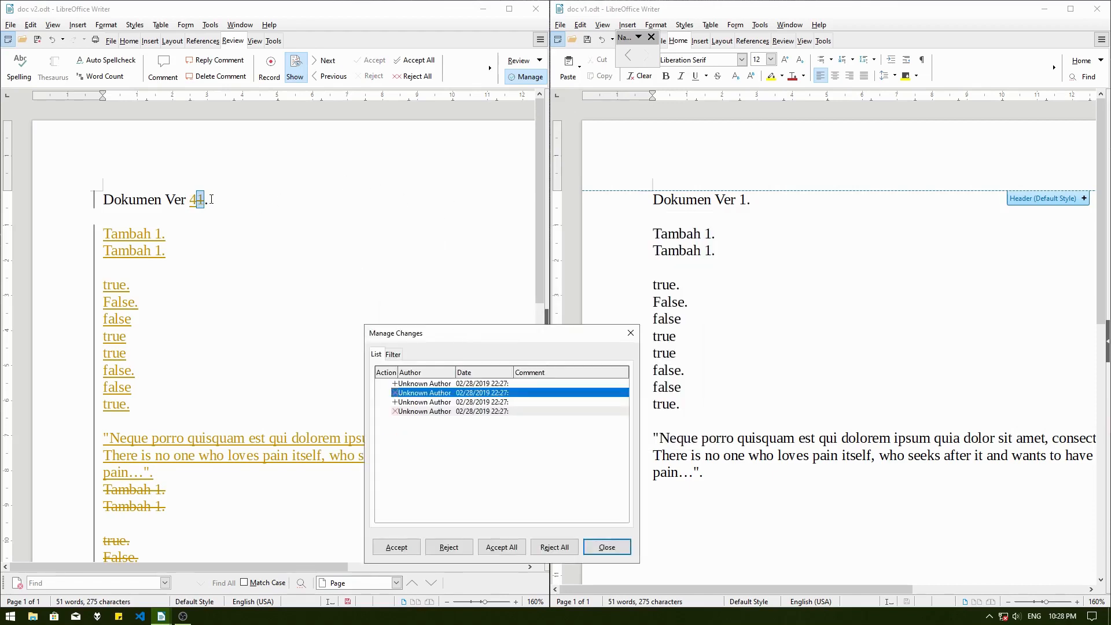
mouse_move(195, 204)
Examine the inserted and deleted body text blocks by selecting the third and fourth entries in the change list
scroll(298, 347, "down", 3)
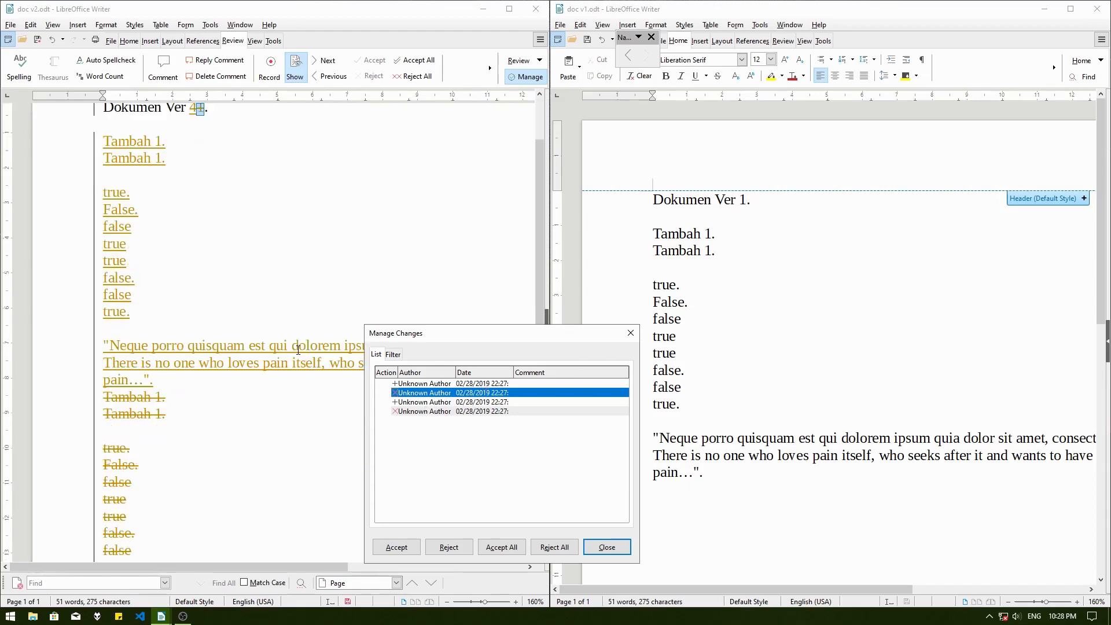
left_click(401, 402)
scroll(273, 271, "up", 1)
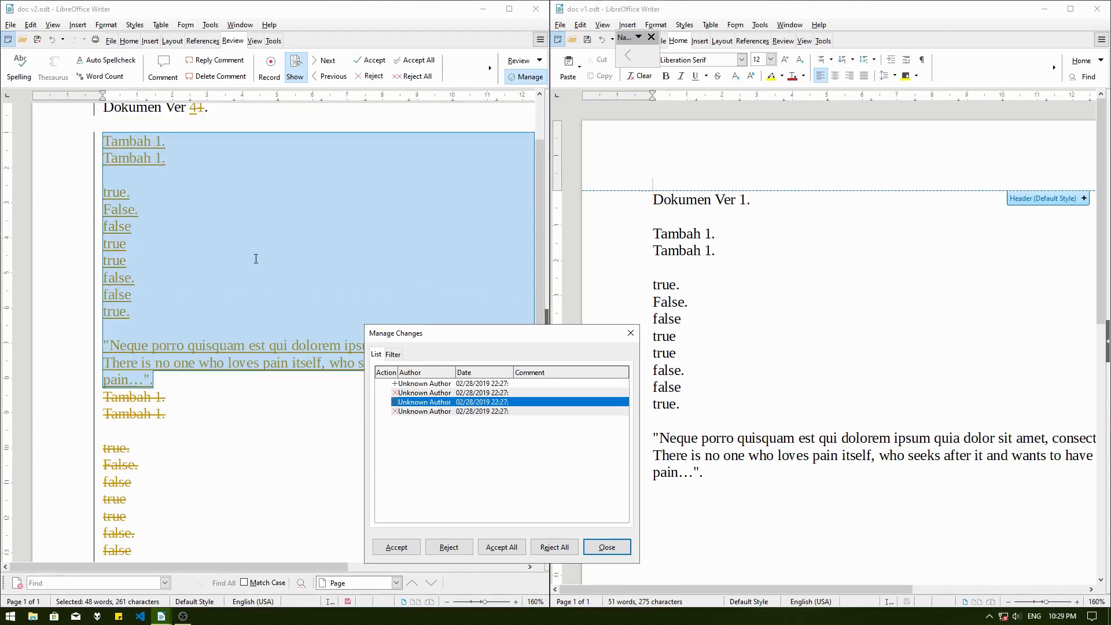
left_click(426, 413)
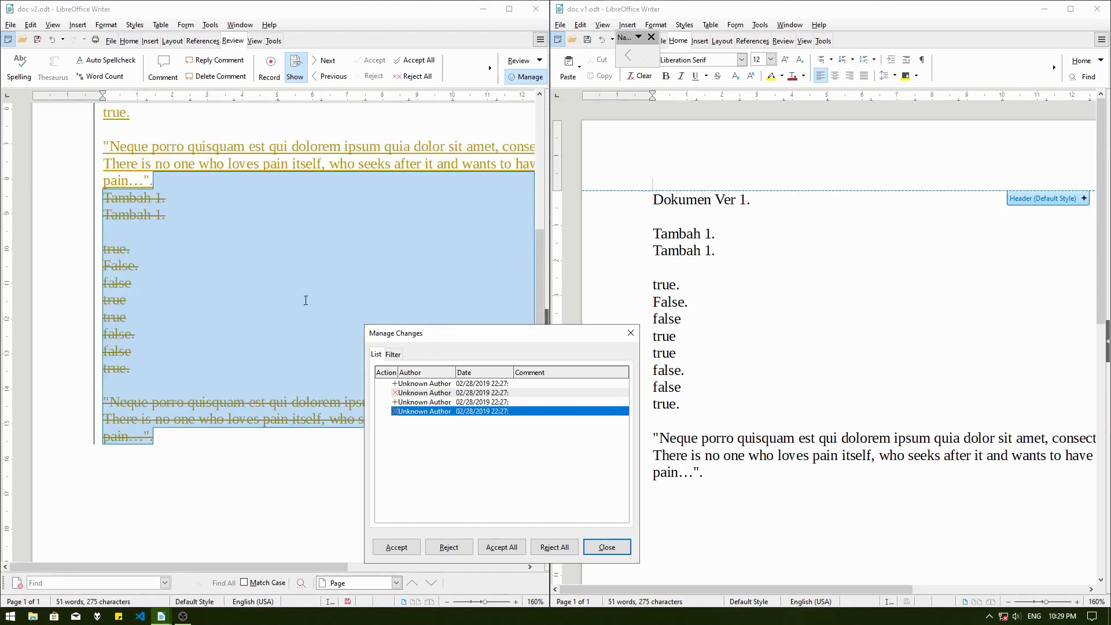
scroll(308, 305, "down", 2)
scroll(293, 292, "up", 2)
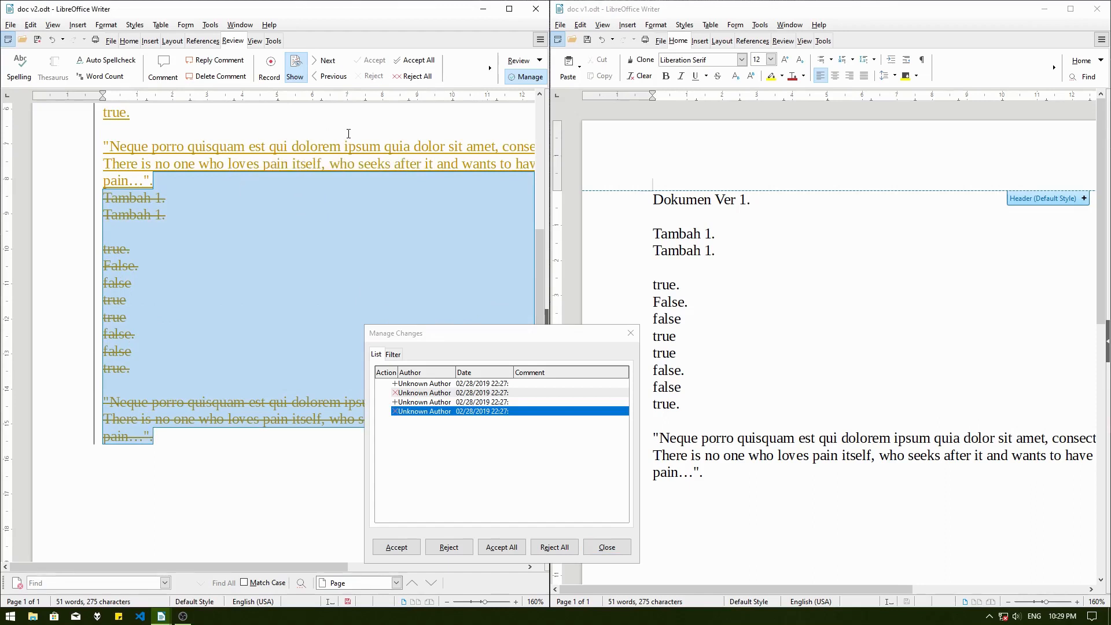
Run the comparison of doc v2.odt against doc v1.odt a second time, keeping the existing tracked changes
left_click(533, 60)
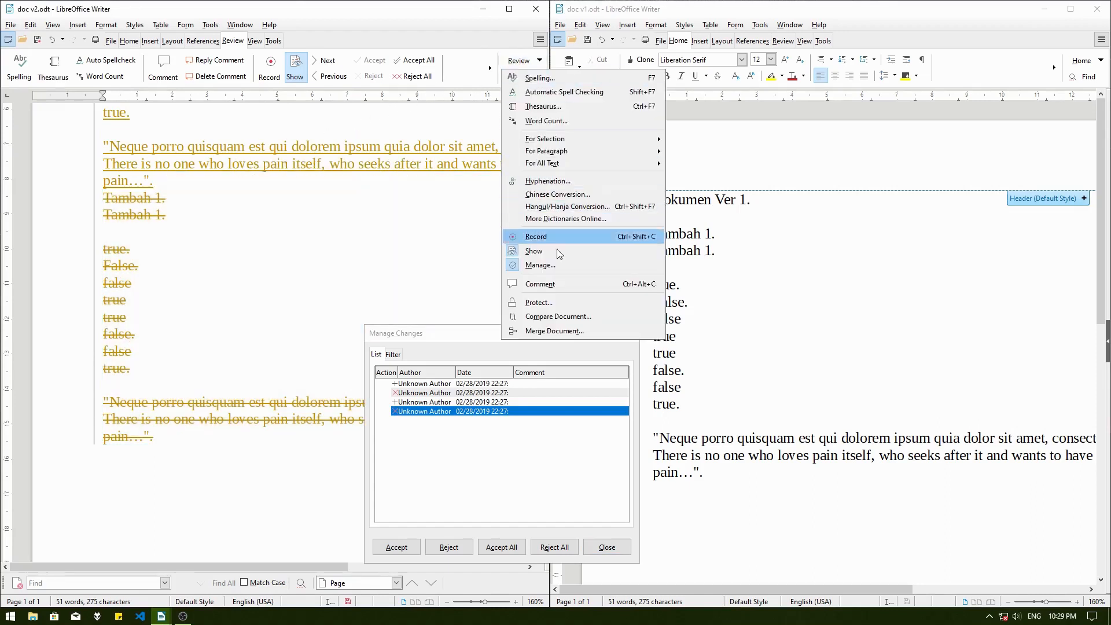
left_click(554, 314)
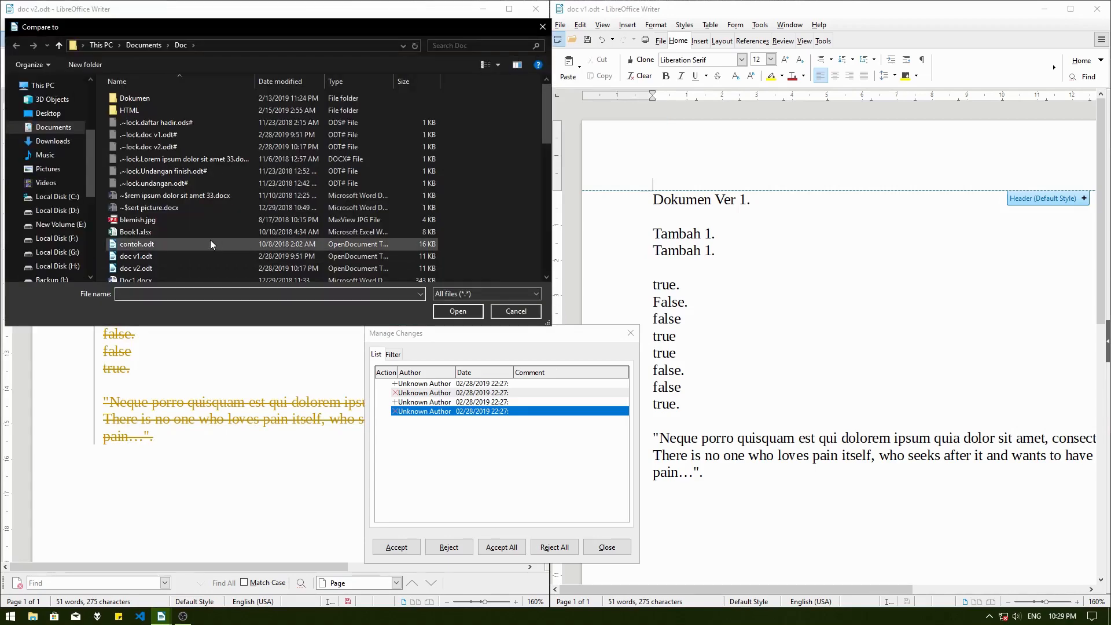
left_click(201, 226)
double_click(202, 227)
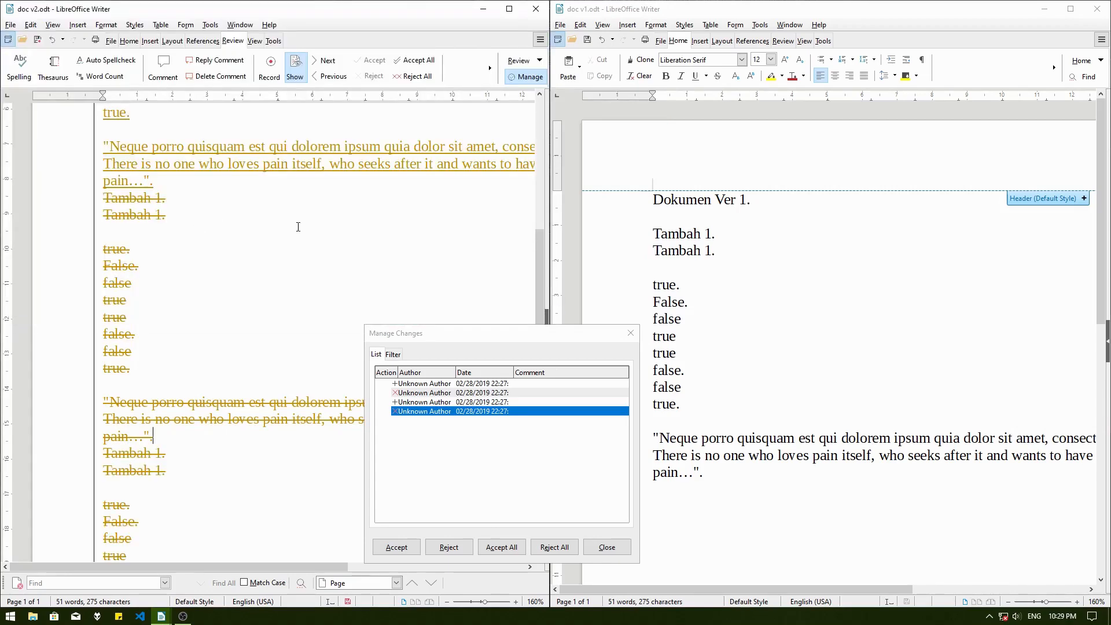
Look through the marked insertions and deletions throughout doc v2.odt after the repeated comparison with doc v1.odt
left_click(751, 245)
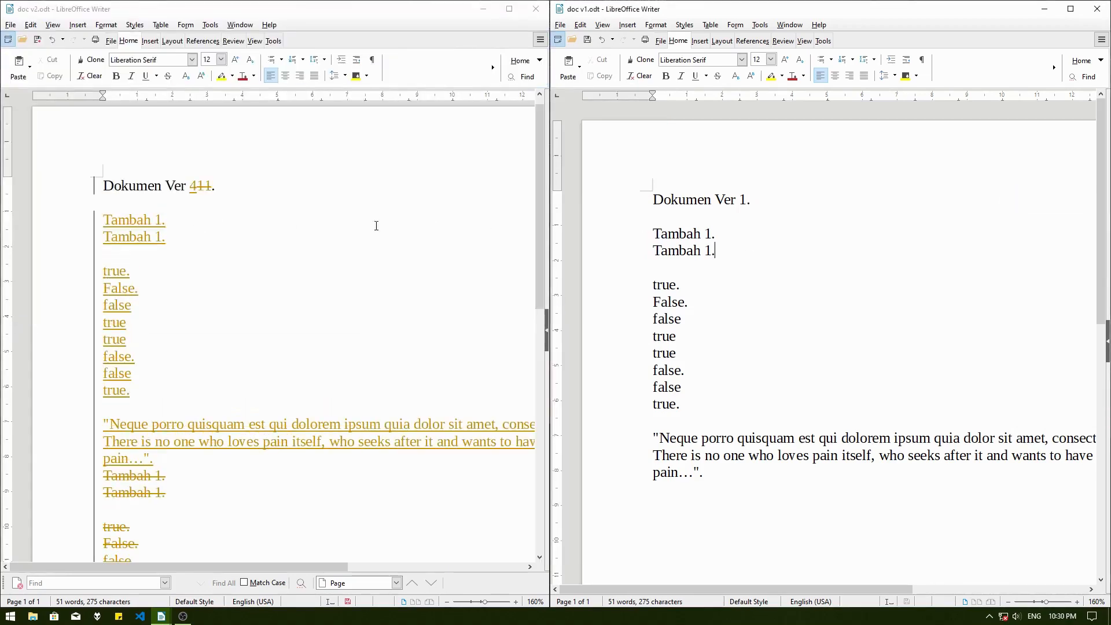
scroll(296, 318, "down", 8)
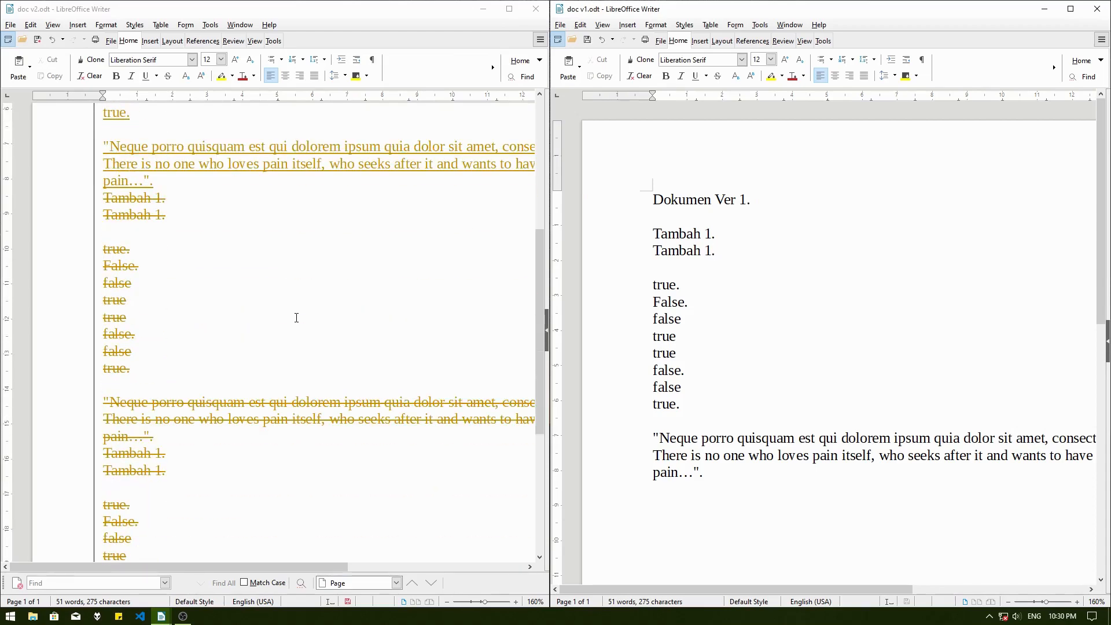
scroll(296, 318, "down", 10)
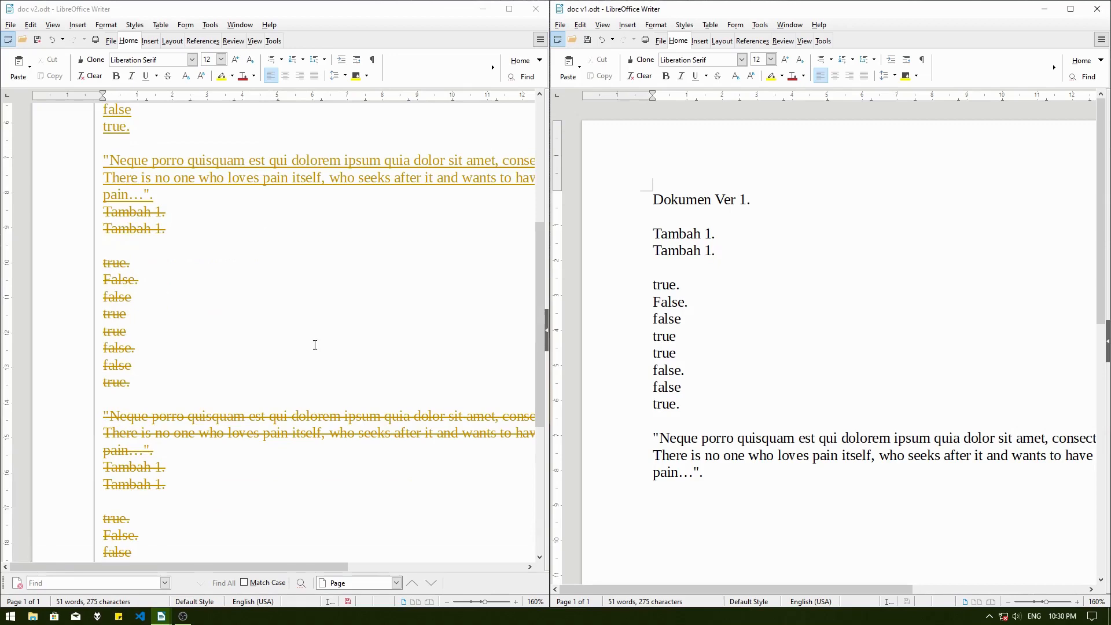
scroll(311, 349, "up", 5)
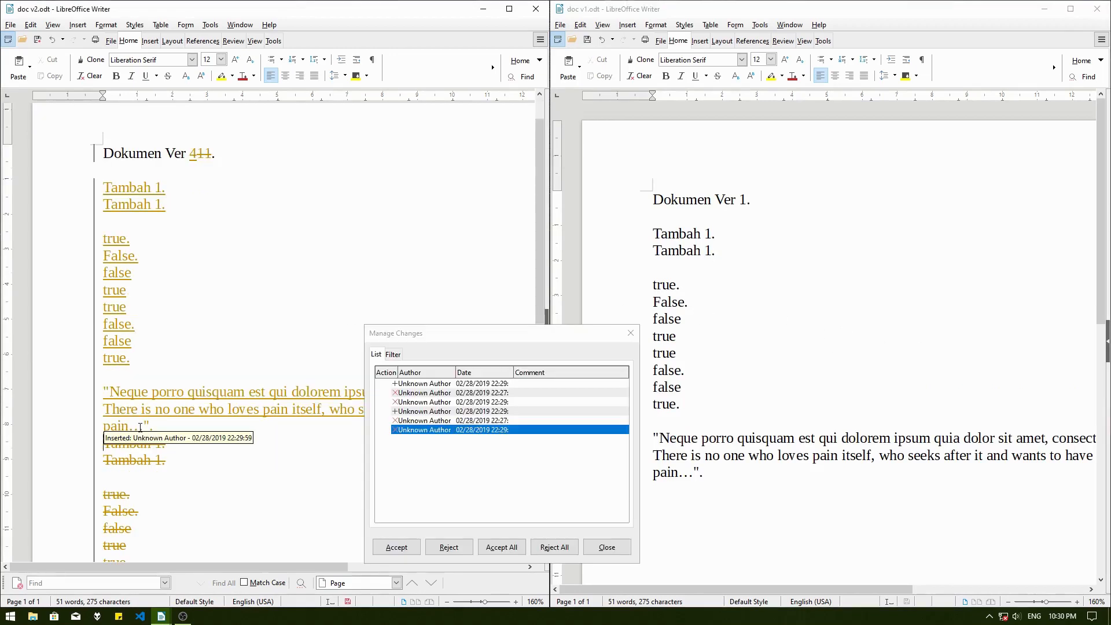
scroll(141, 427, "down", 1)
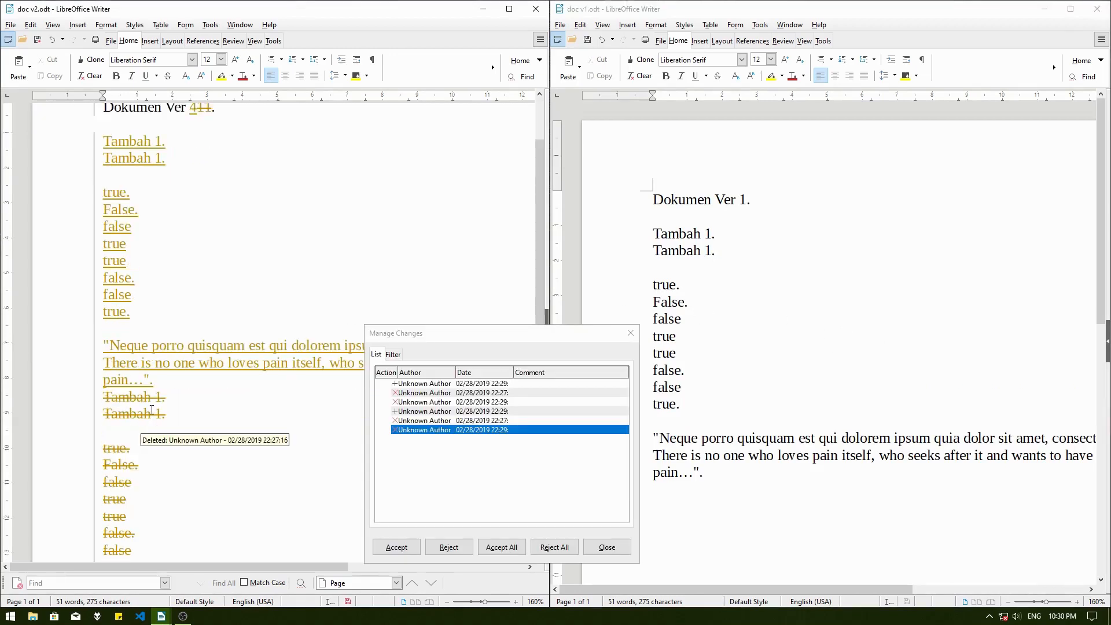
scroll(149, 417, "down", 4)
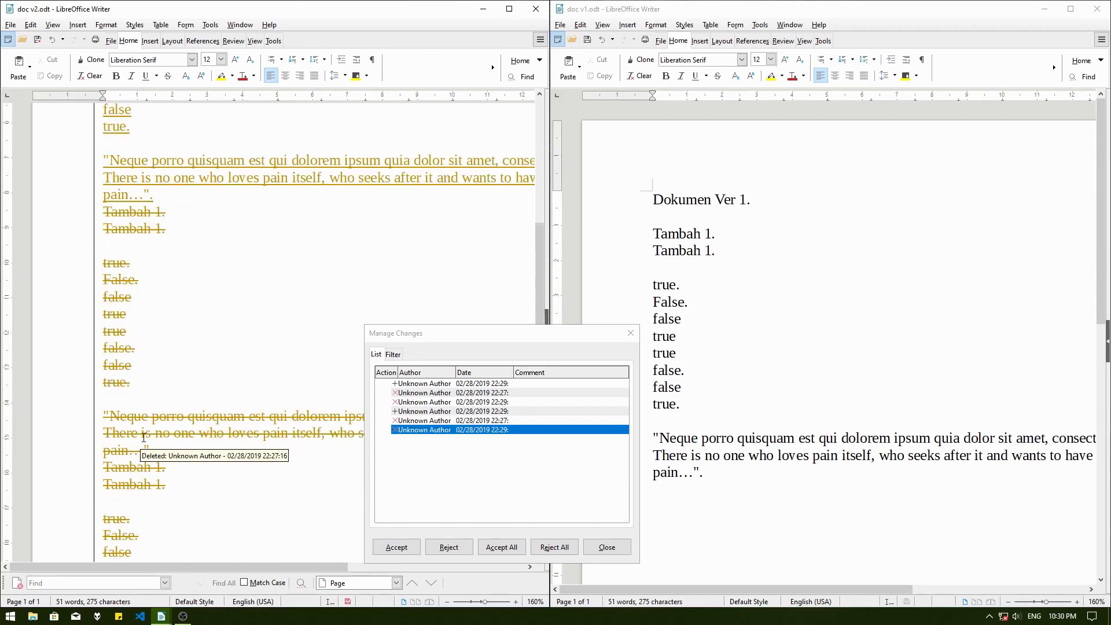
scroll(174, 261, "up", 5)
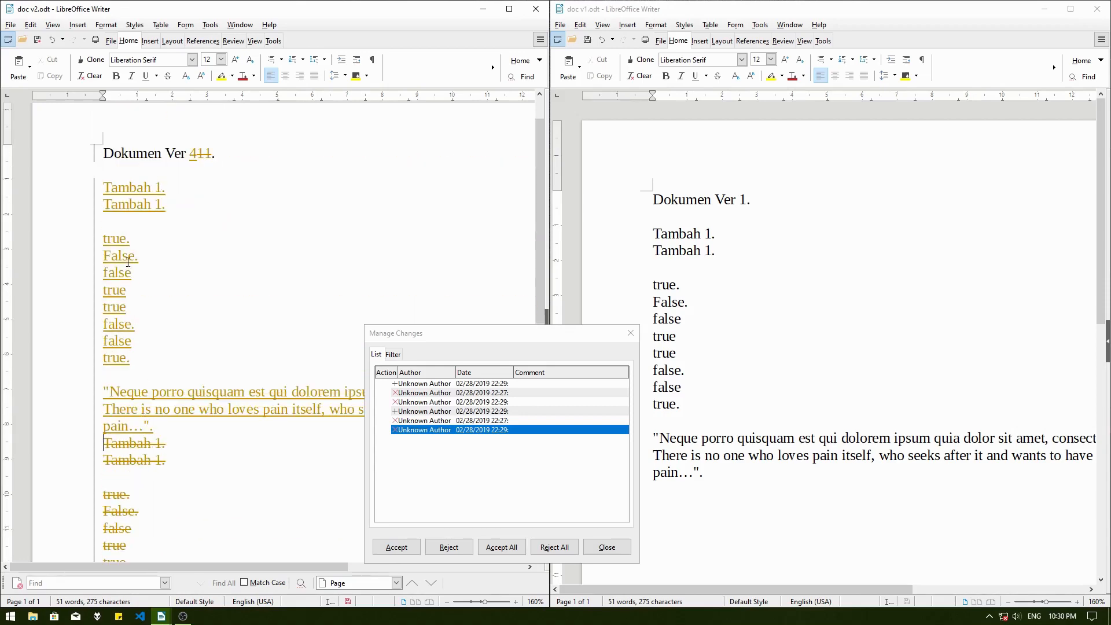
Inspect the marked version number in the heading of doc v2.odt and recheck the inserted and deleted body text below it
left_click_drag(204, 154, 210, 153)
left_click(210, 154)
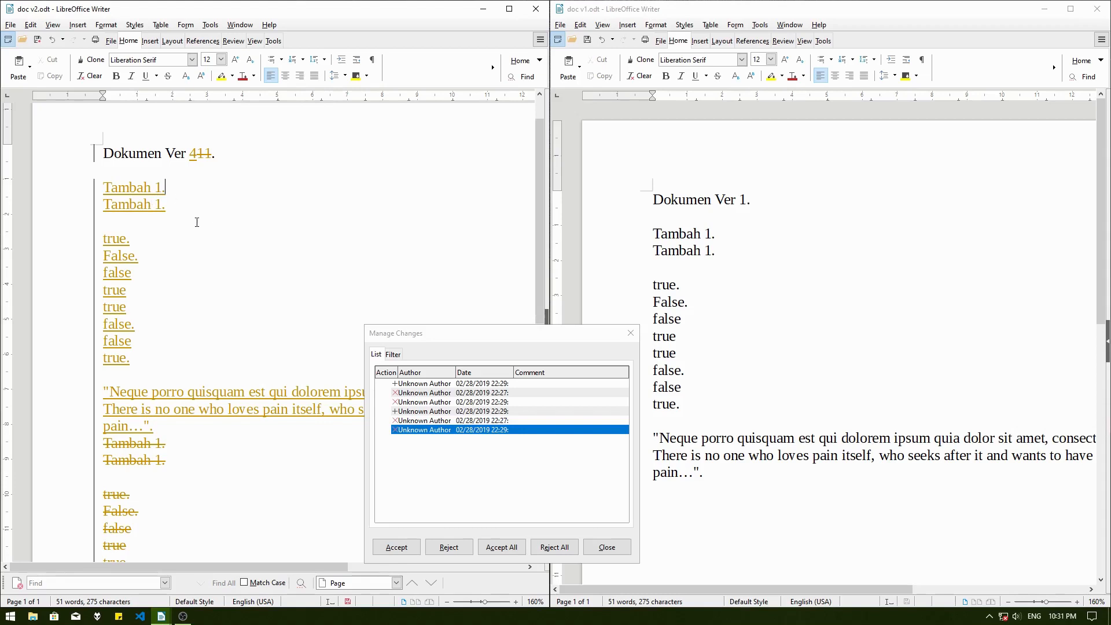
scroll(149, 226, "down", 3)
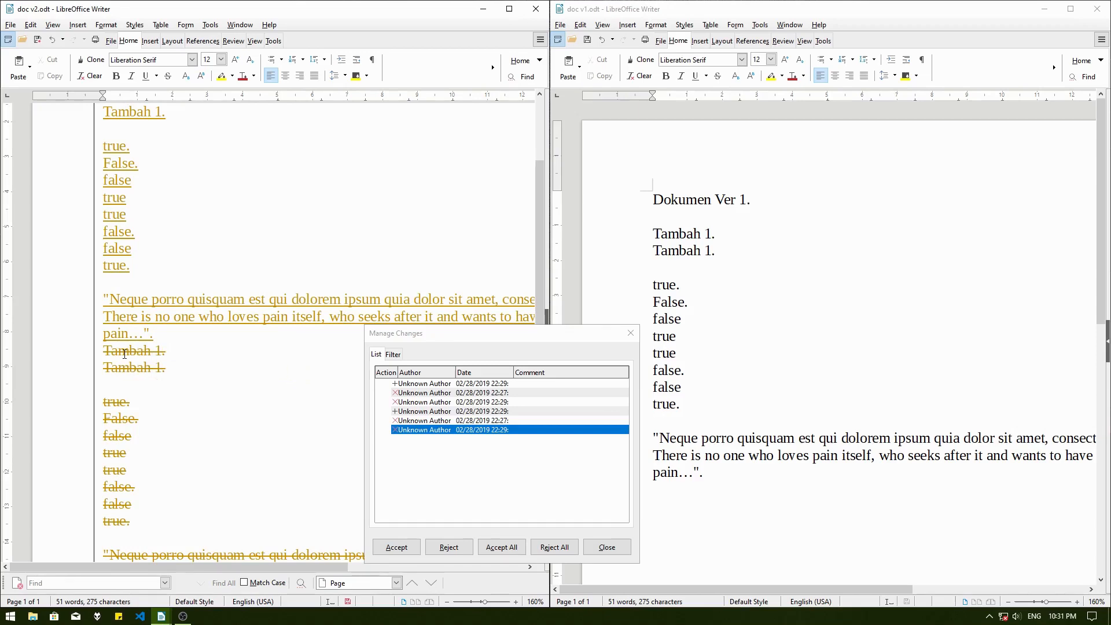
scroll(139, 350, "down", 2)
scroll(187, 340, "up", 2)
scroll(145, 284, "up", 3)
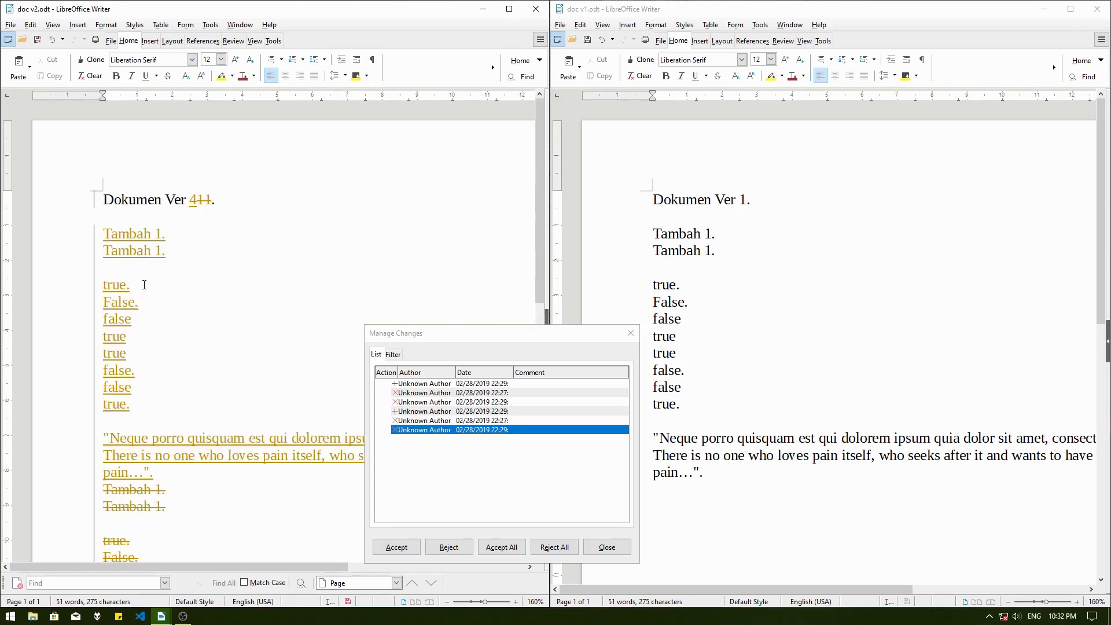
scroll(144, 284, "down", 4)
scroll(280, 429, "up", 4)
Move the change list higher and select its first, second, fourth and last entries to locate those changes in the text
left_click_drag(418, 338, 428, 299)
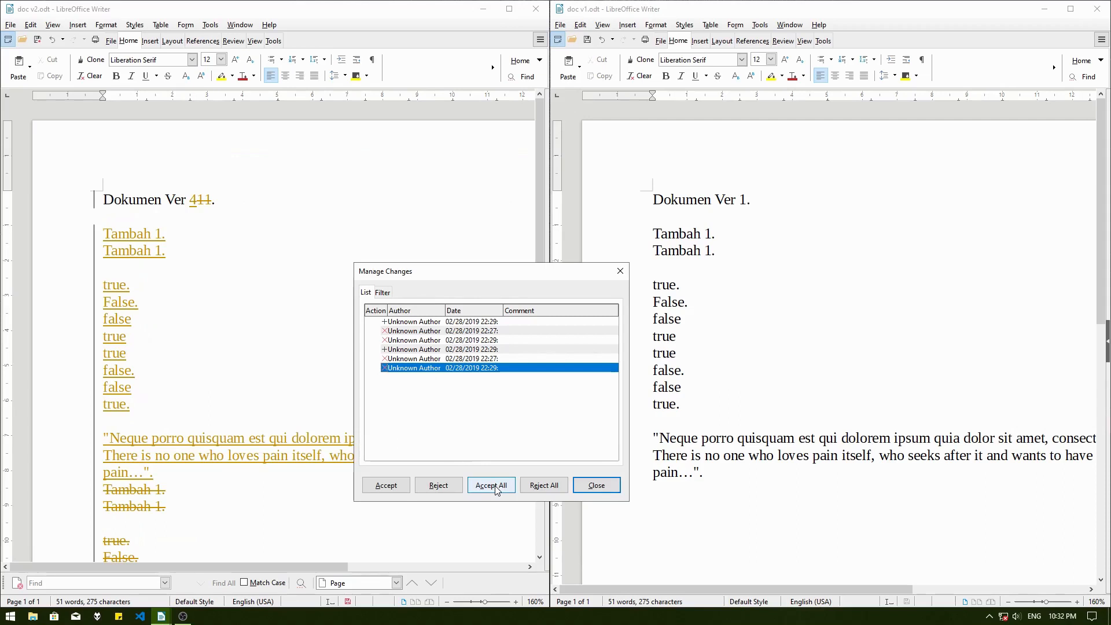
left_click(423, 324)
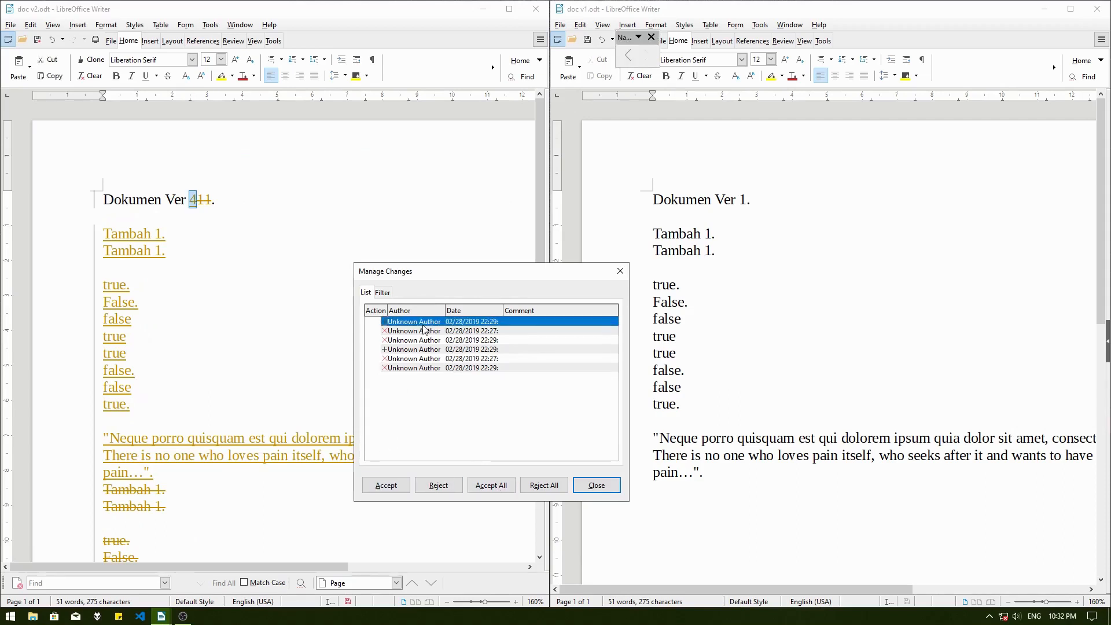
left_click(424, 331)
left_click(425, 349)
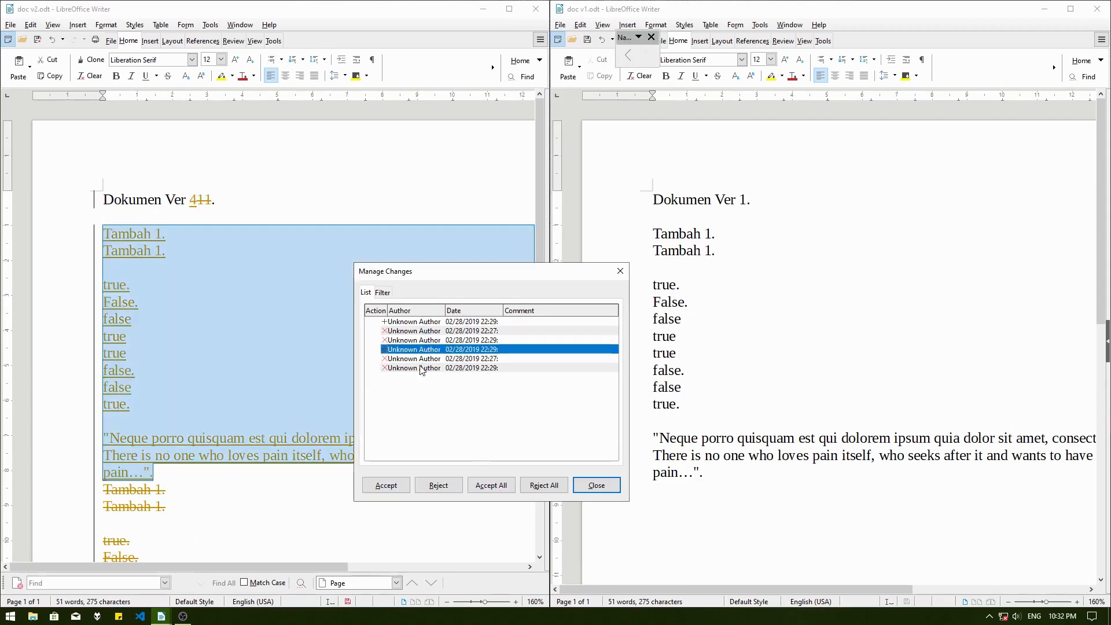
left_click(422, 368)
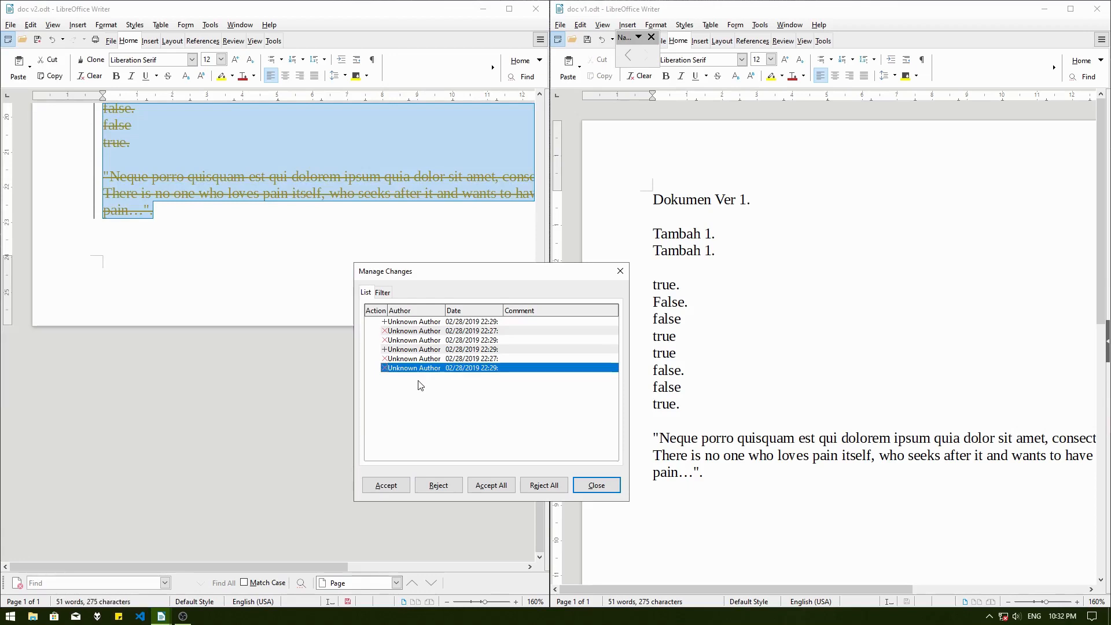
Locate the second and first listed changes in the text, and accept all tracked changes in doc v2.odt
left_click(434, 331)
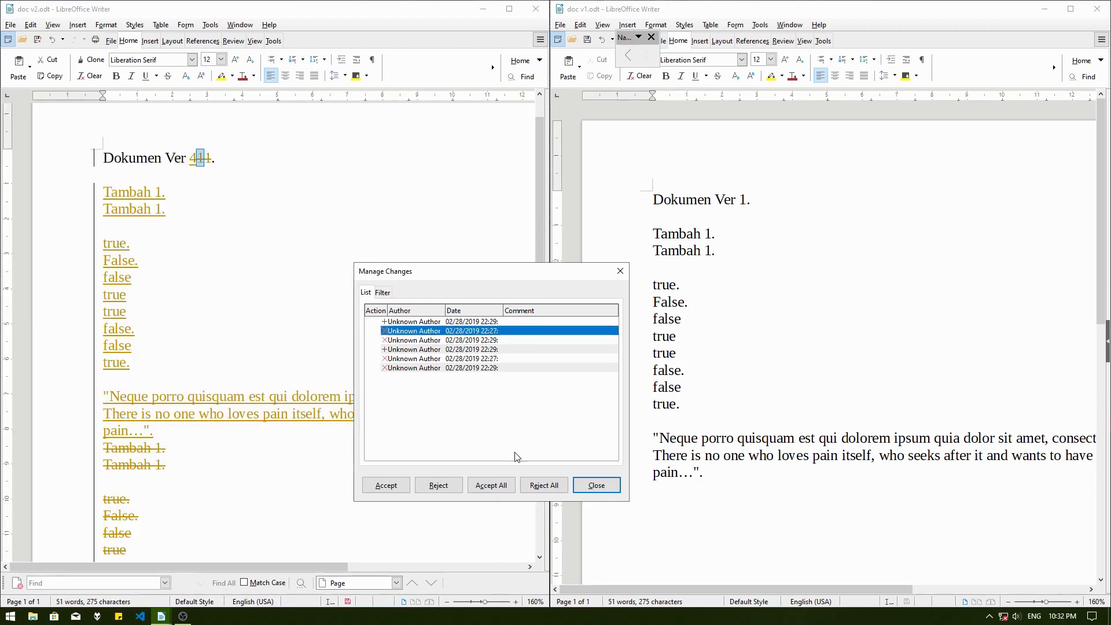
left_click(433, 322)
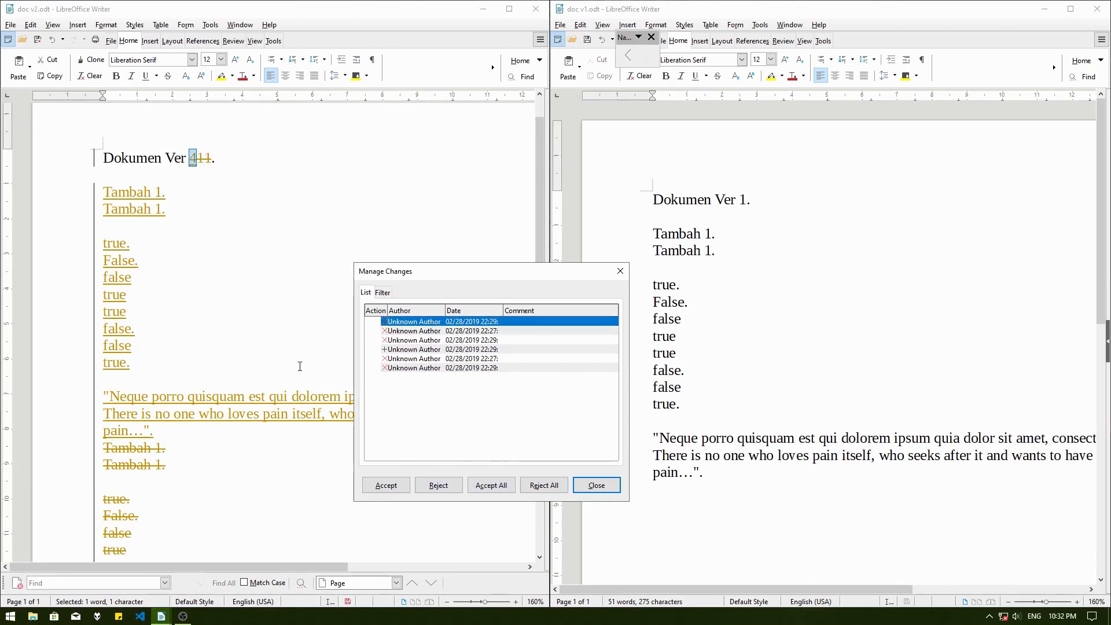
left_click(491, 485)
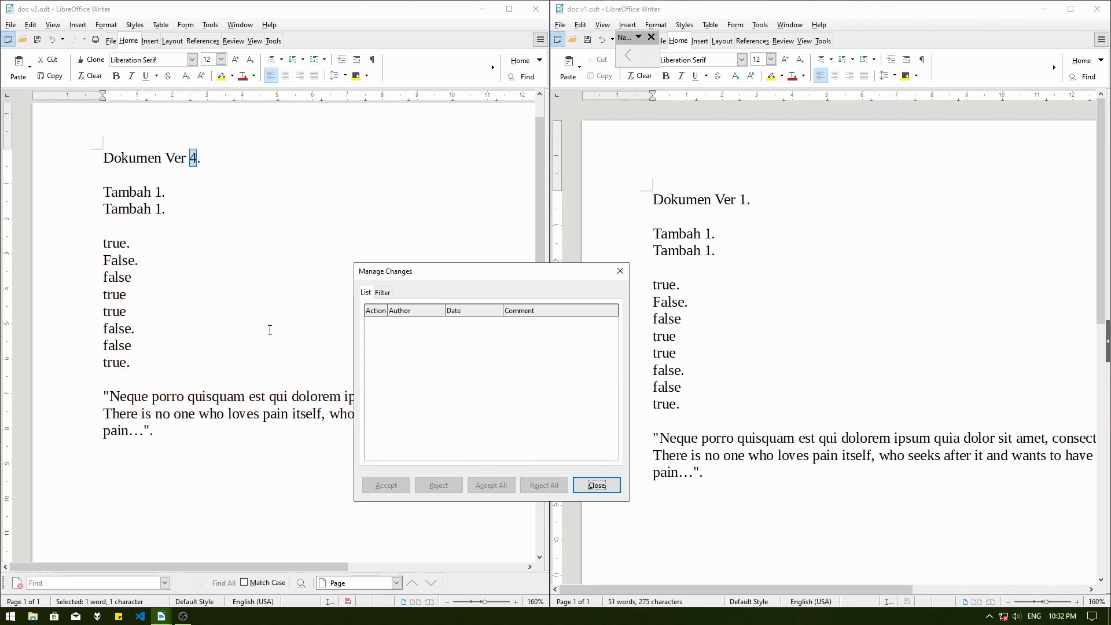
Undo the acceptance of all changes in doc v2.odt, and reject all tracked changes instead
left_click(172, 339)
key("ctrl+z")
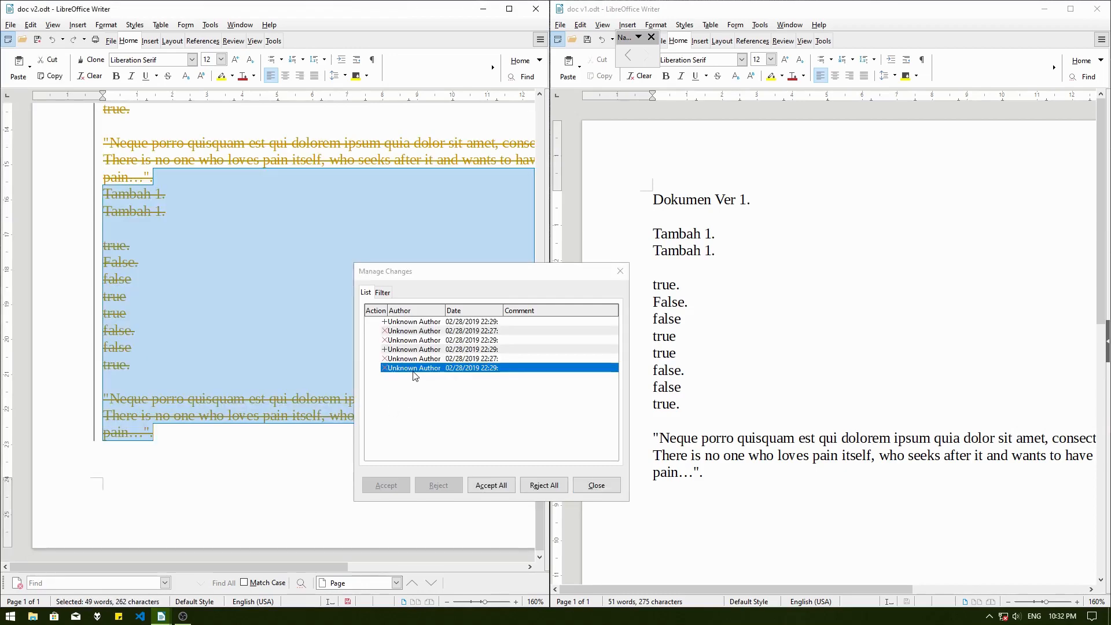
left_click(366, 368)
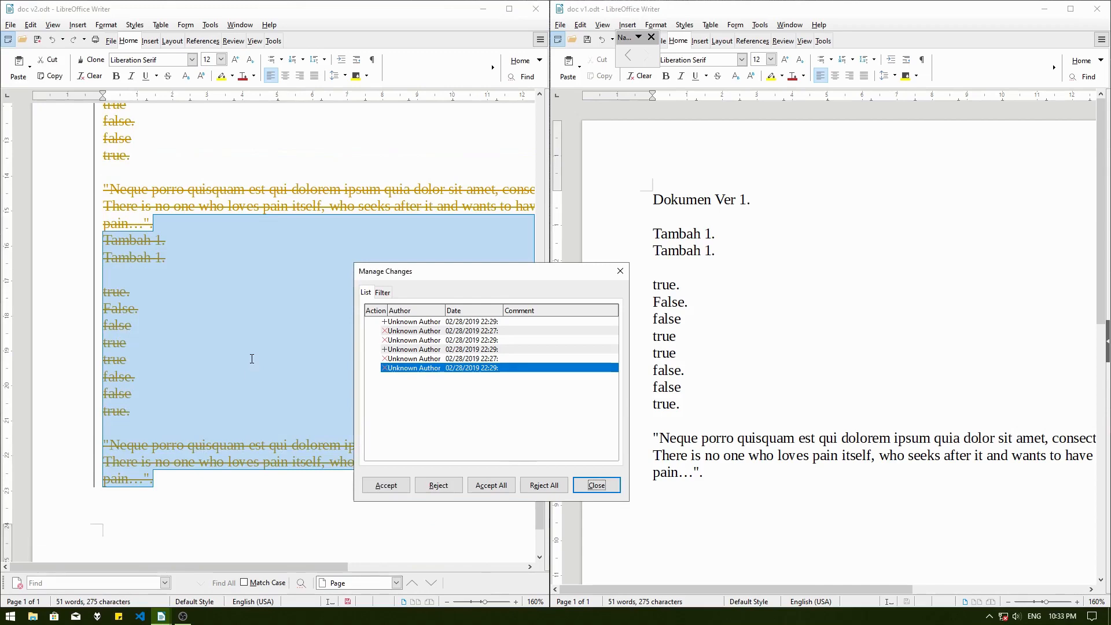
left_click(544, 485)
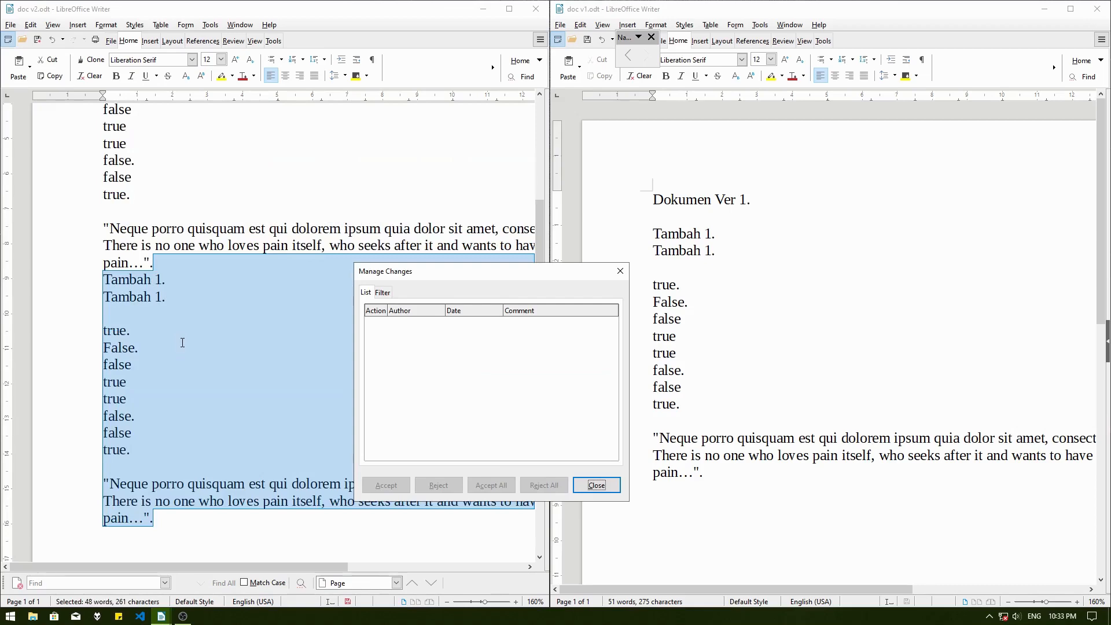
Look over the text of doc v1.odt to compare it with the rejected result, and return to doc v2.odt
left_click(730, 303)
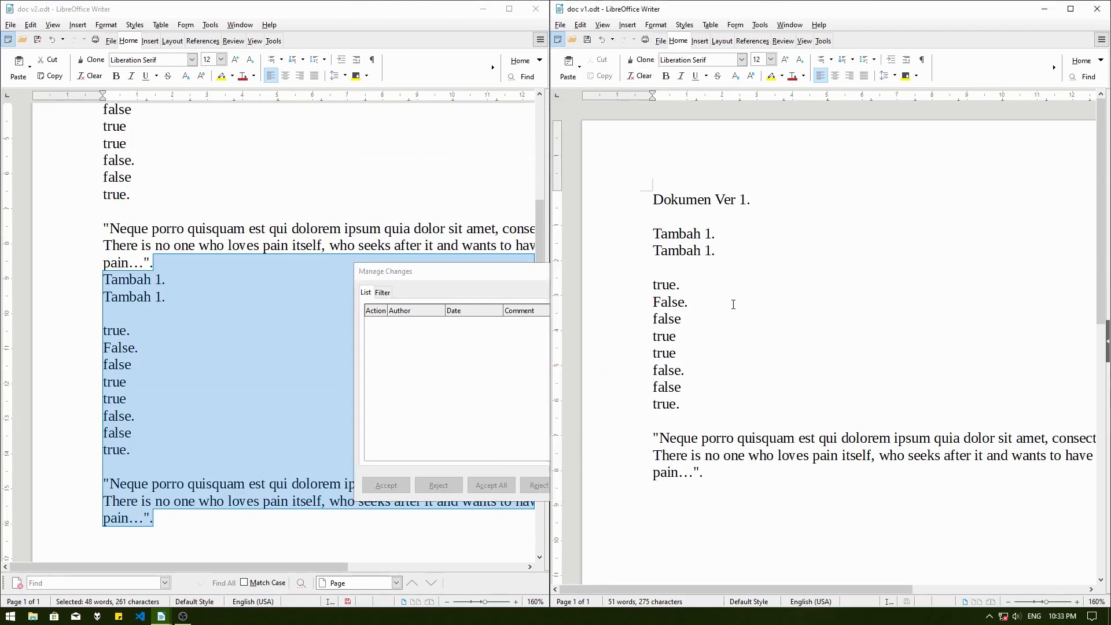
scroll(231, 297, "up", 5)
scroll(228, 295, "down", 5)
left_click(226, 298)
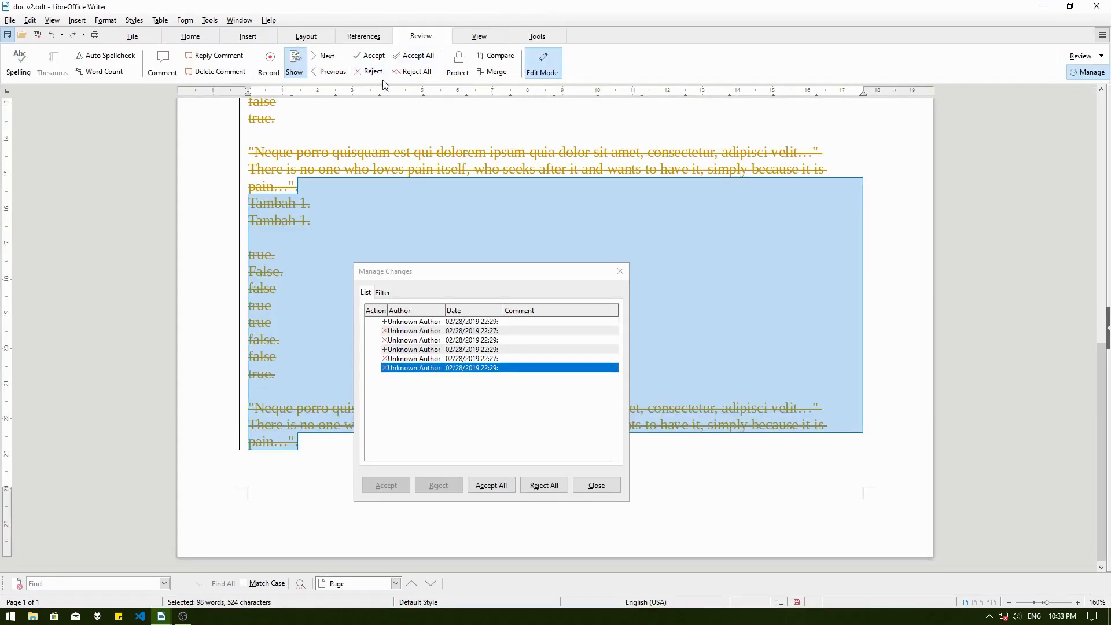